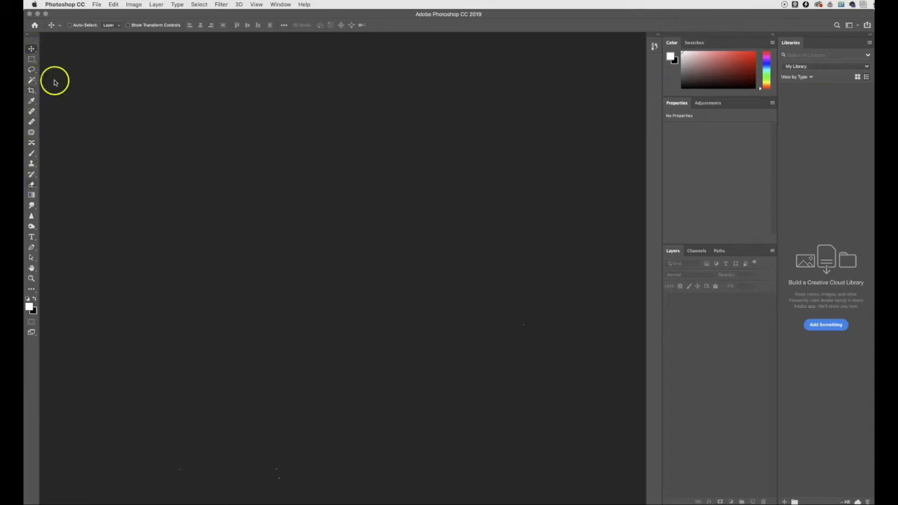
pyautogui.click(101, 5)
pyautogui.click(359, 123)
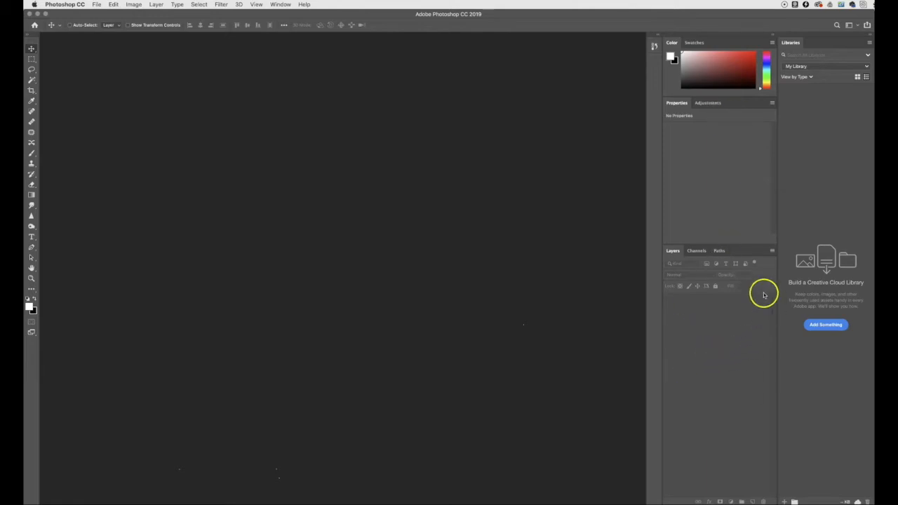
# Step: Detach the Channels and Paths panels from the Layers group and close them
pyautogui.click(699, 251)
pyautogui.moveTo(699, 251); pyautogui.dragTo(247, 185)
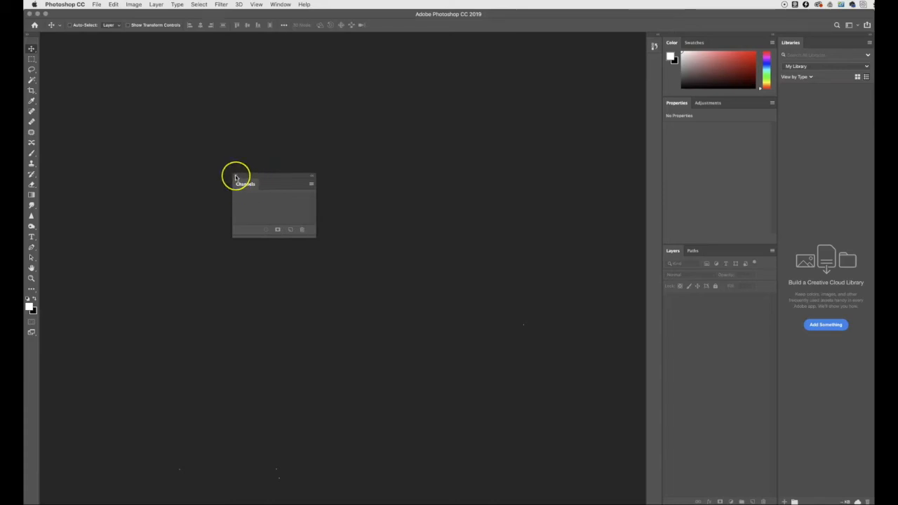
pyautogui.click(235, 176)
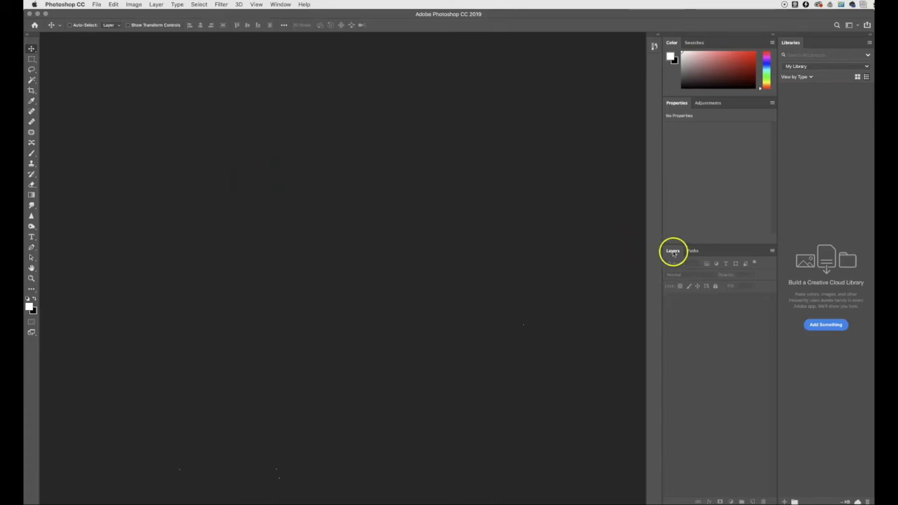
pyautogui.moveTo(695, 254); pyautogui.dragTo(278, 170)
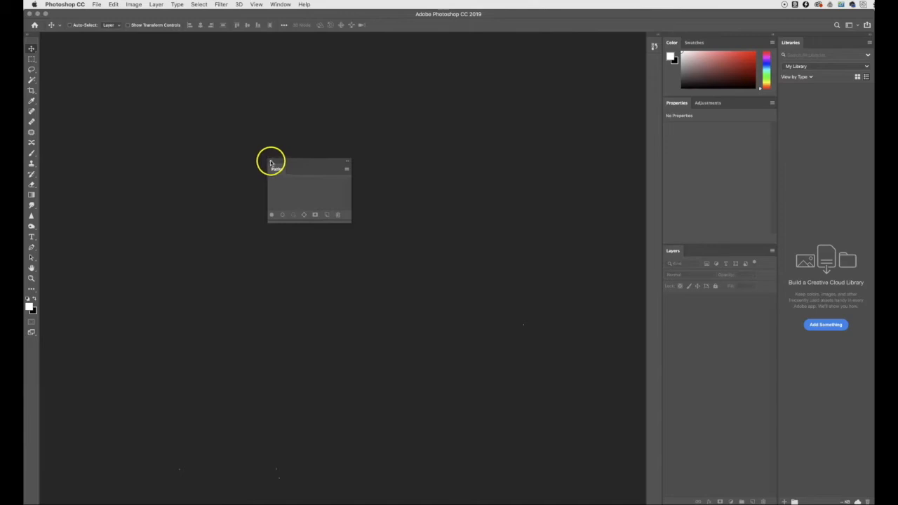
pyautogui.click(269, 162)
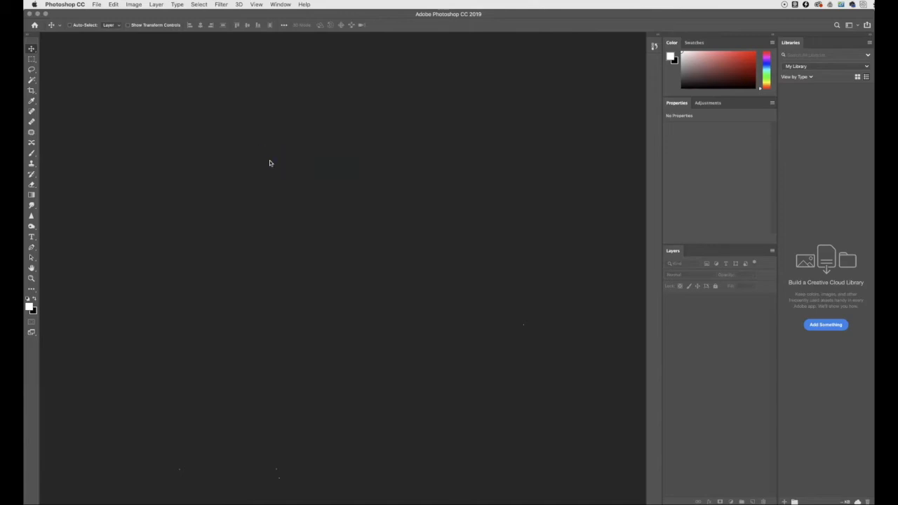
# Step: Reopen the Paths panel and dock it in the same group as the Layers panel
pyautogui.click(279, 4)
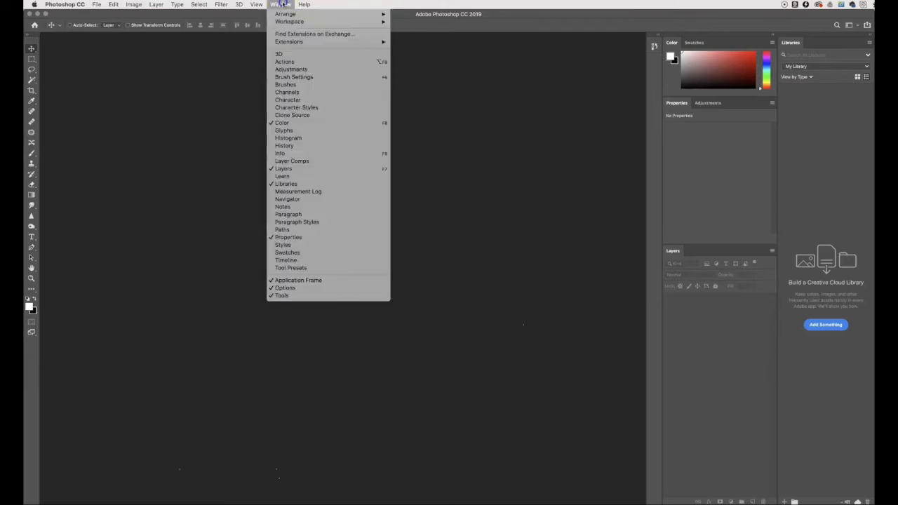
pyautogui.click(282, 230)
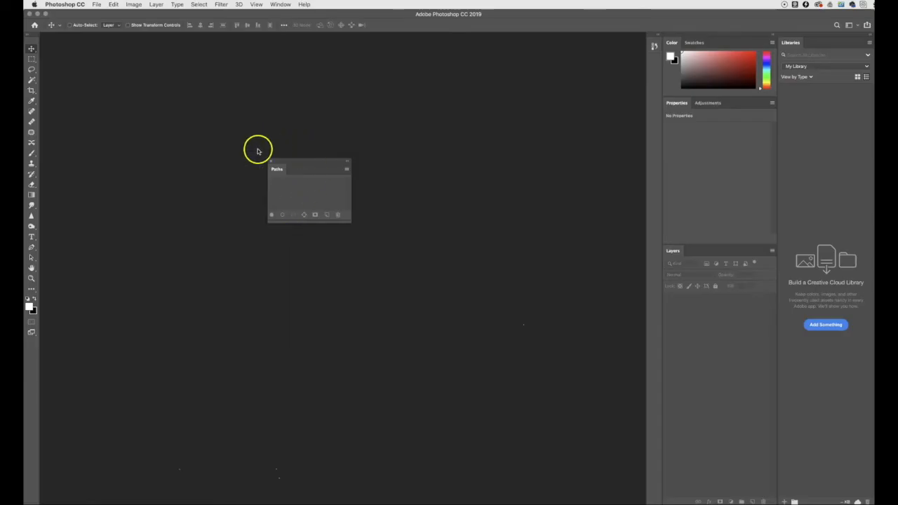
pyautogui.moveTo(311, 159); pyautogui.dragTo(732, 253)
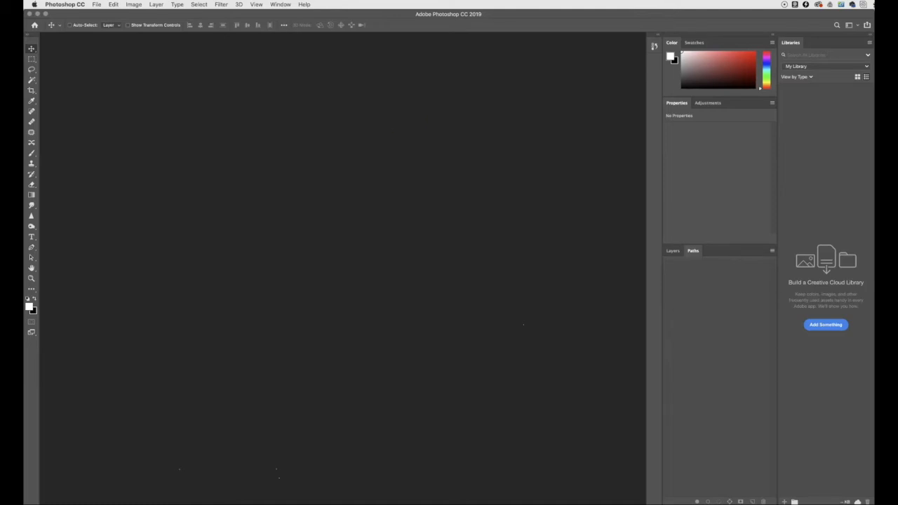
# Step: Pull the Paths panel out of the Layers group again and close it
pyautogui.click(280, 4)
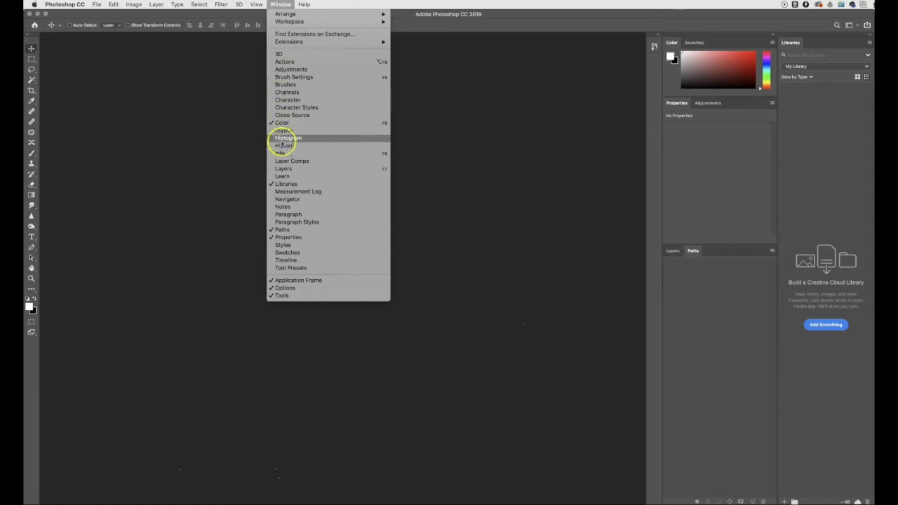
pyautogui.click(533, 223)
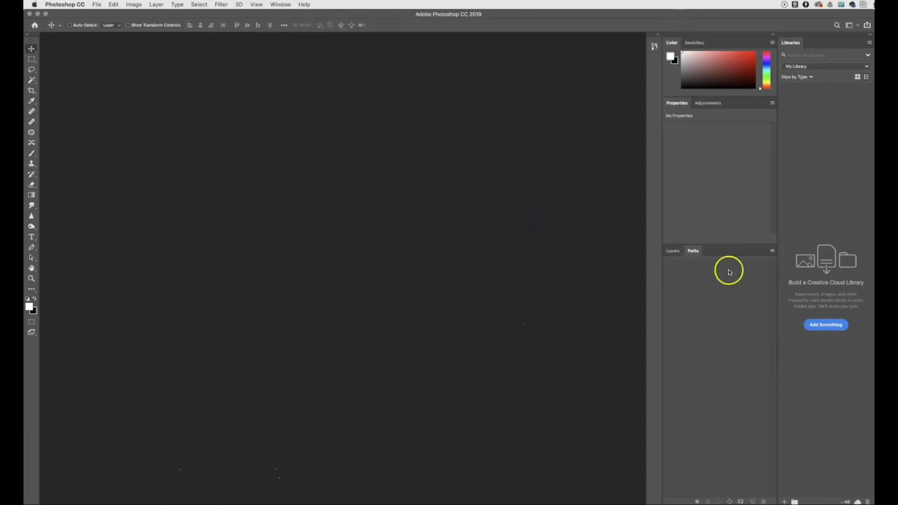
pyautogui.moveTo(695, 251); pyautogui.dragTo(334, 180)
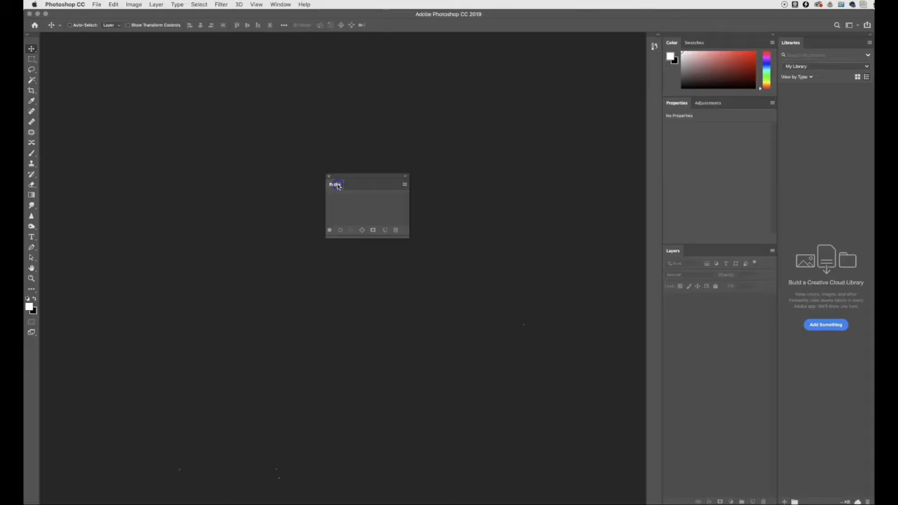
pyautogui.click(331, 178)
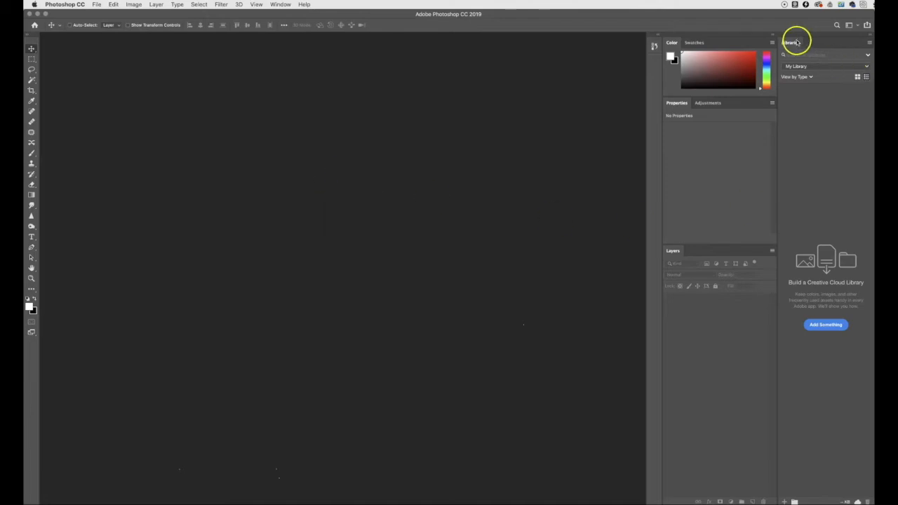
# Step: Detach and close the Libraries panel, and dock the collapsed History panel in the group with Color and Swatches
pyautogui.moveTo(797, 38); pyautogui.dragTo(346, 85)
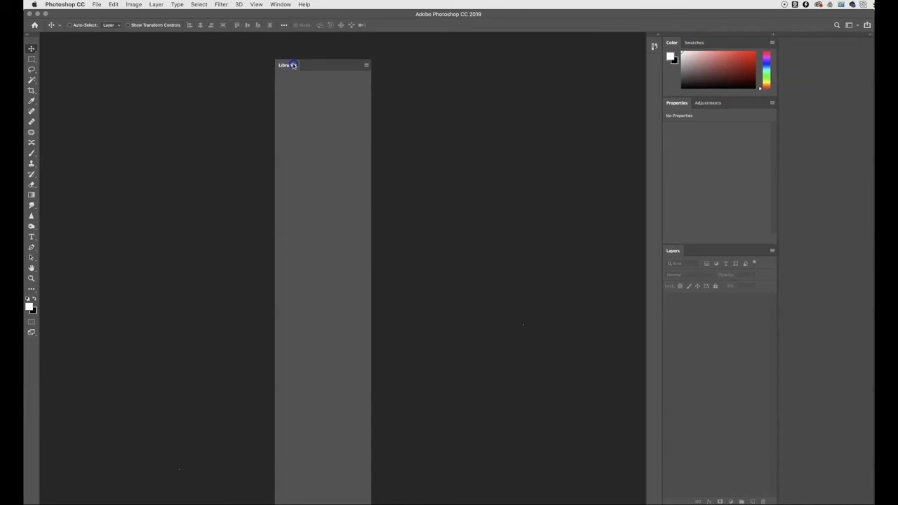
pyautogui.click(278, 58)
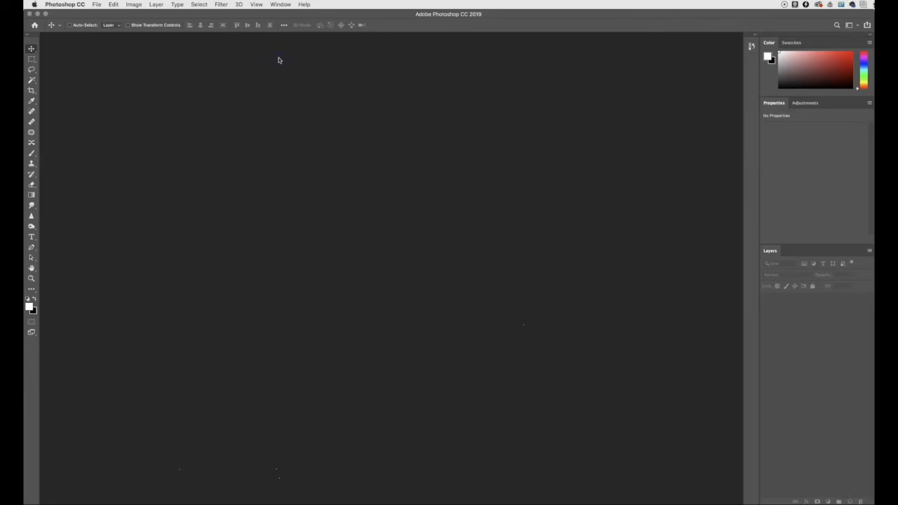
pyautogui.click(750, 47)
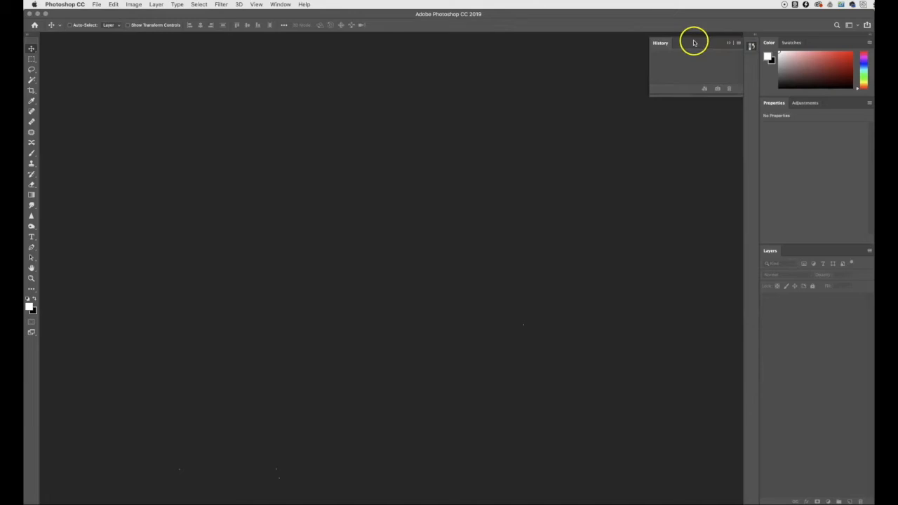
pyautogui.moveTo(663, 45); pyautogui.dragTo(826, 77)
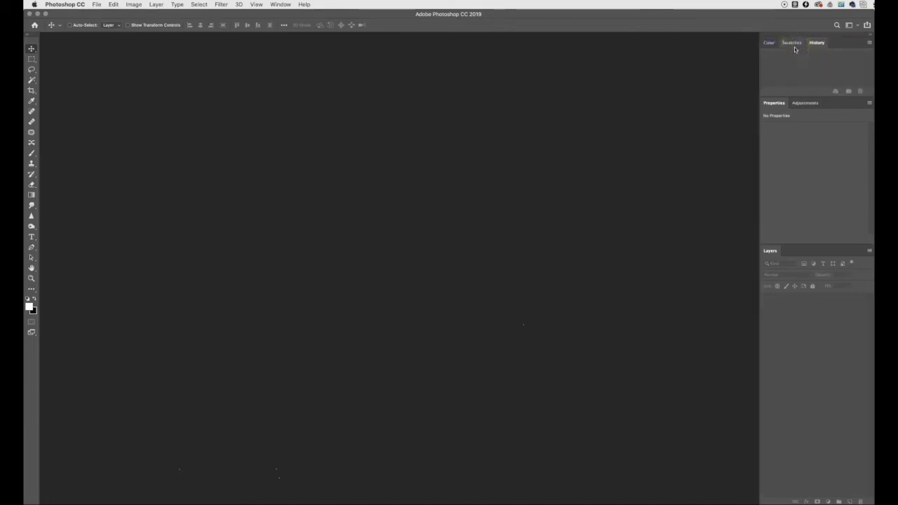
# Step: Detach the Swatches and Color panels from the History group and close them
pyautogui.moveTo(792, 47); pyautogui.dragTo(272, 126)
pyautogui.click(267, 121)
pyautogui.moveTo(768, 44); pyautogui.dragTo(329, 160)
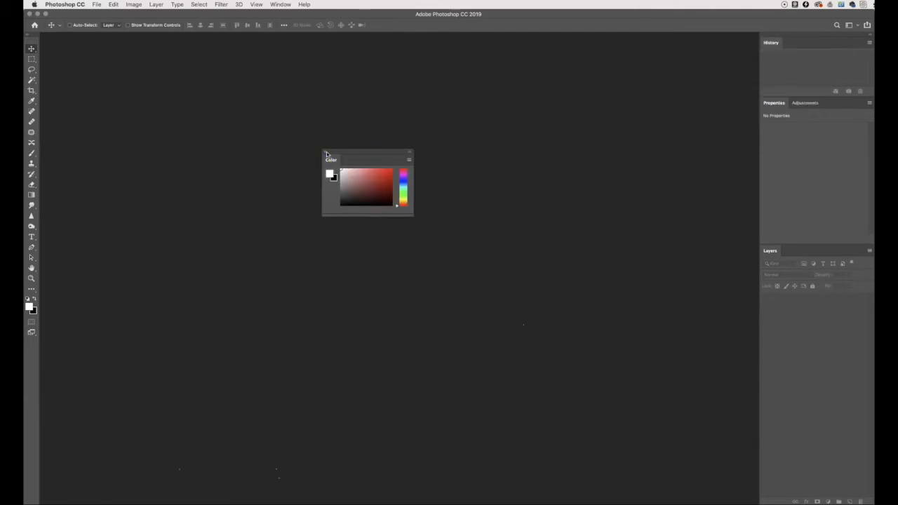
pyautogui.click(325, 152)
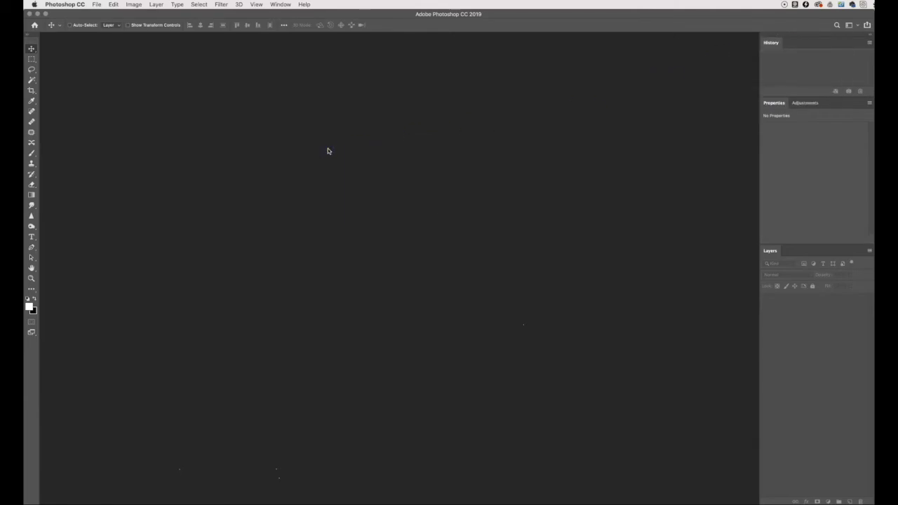
# Step: Reorder the Adjustments panel ahead of Properties, and dock the toolbar alongside the column of History, Adjustments and Layers panels
pyautogui.moveTo(800, 105); pyautogui.dragTo(770, 106)
pyautogui.click(769, 105)
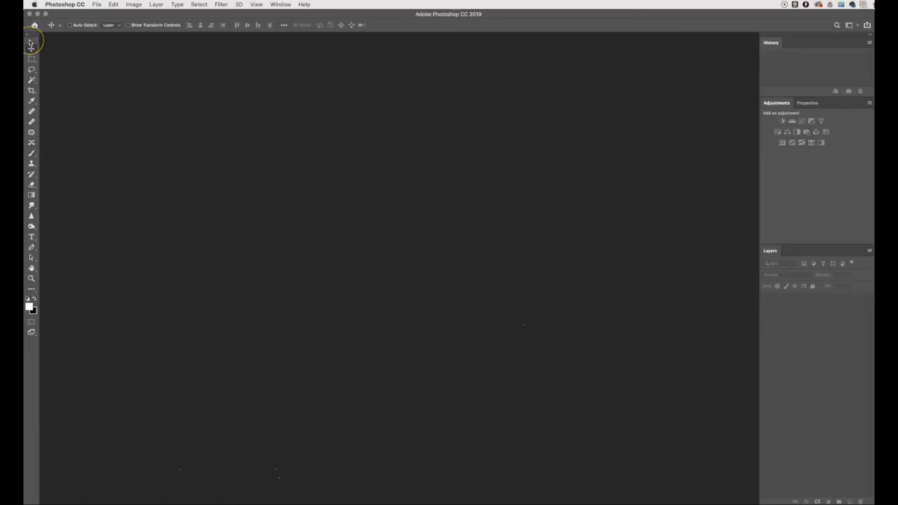
pyautogui.moveTo(30, 42); pyautogui.dragTo(751, 81)
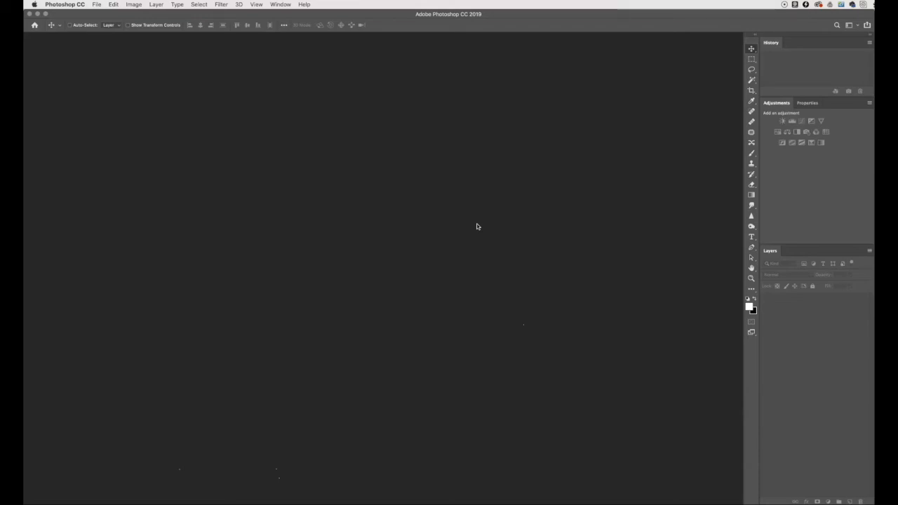
# Step: Save the current panel layout as a new workspace named Porter New
pyautogui.click(280, 4)
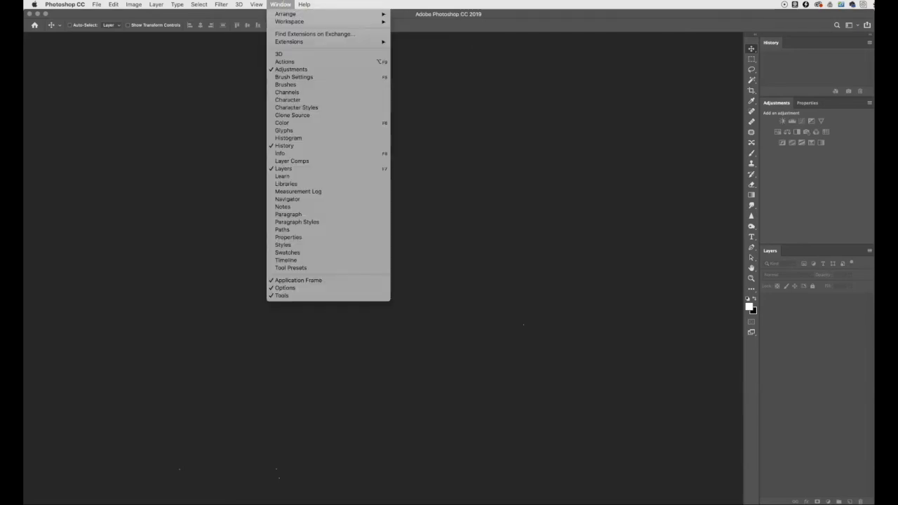
pyautogui.moveTo(275, 21)
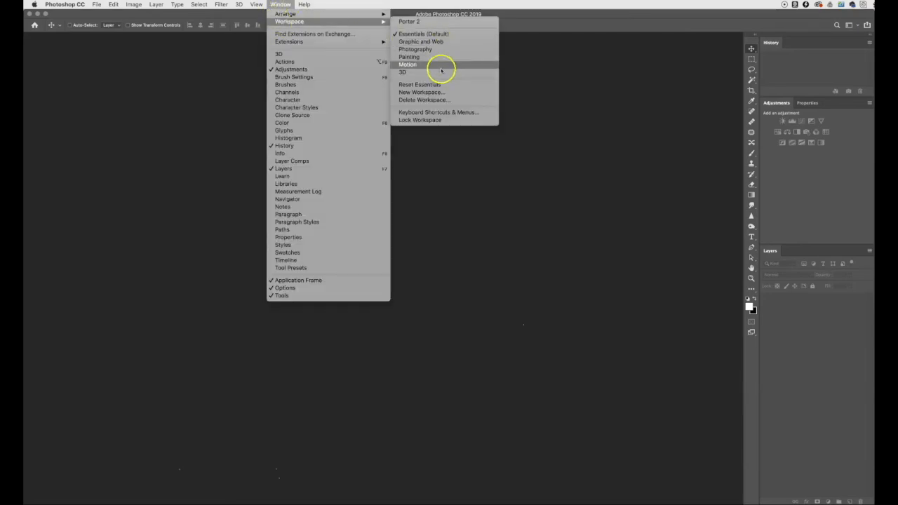
pyautogui.click(437, 91)
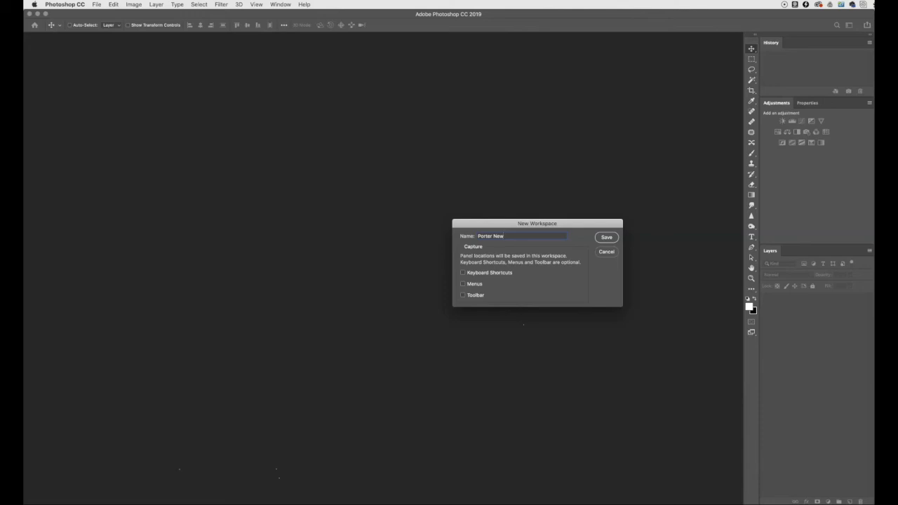
pyautogui.click(605, 237)
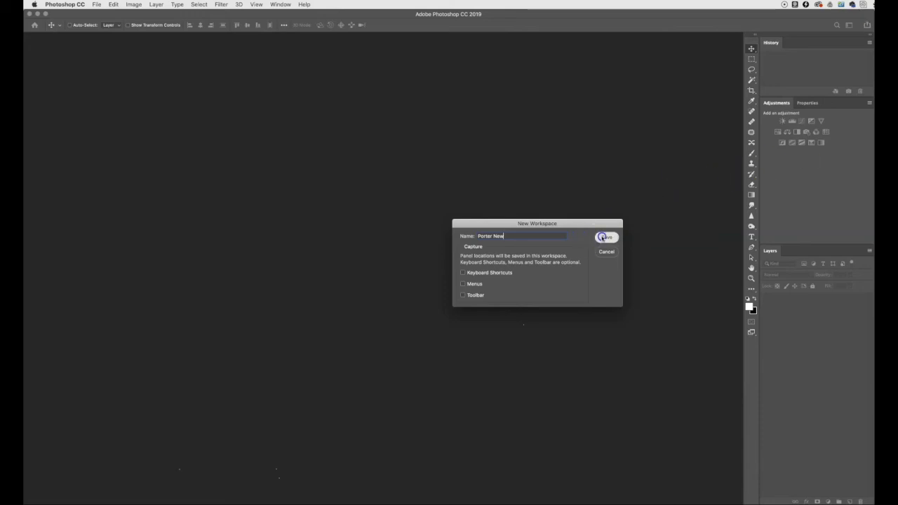
pyautogui.click(280, 4)
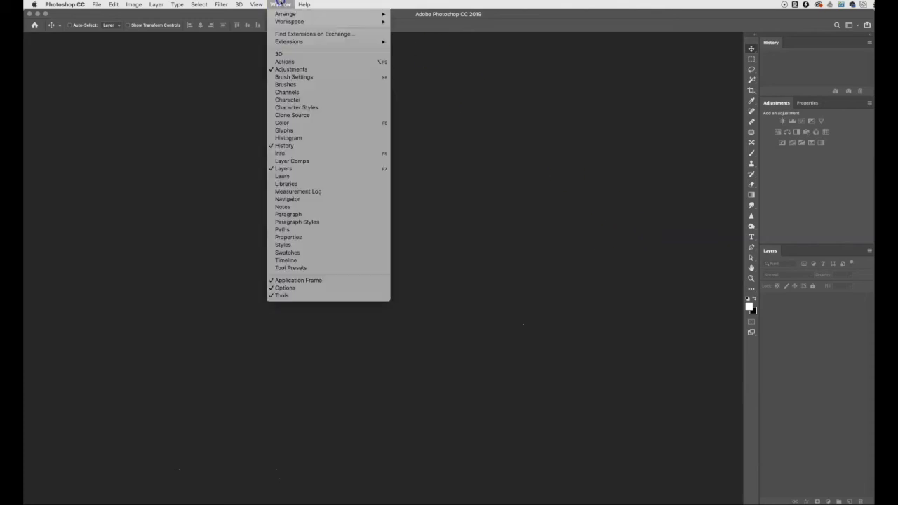
pyautogui.moveTo(284, 22)
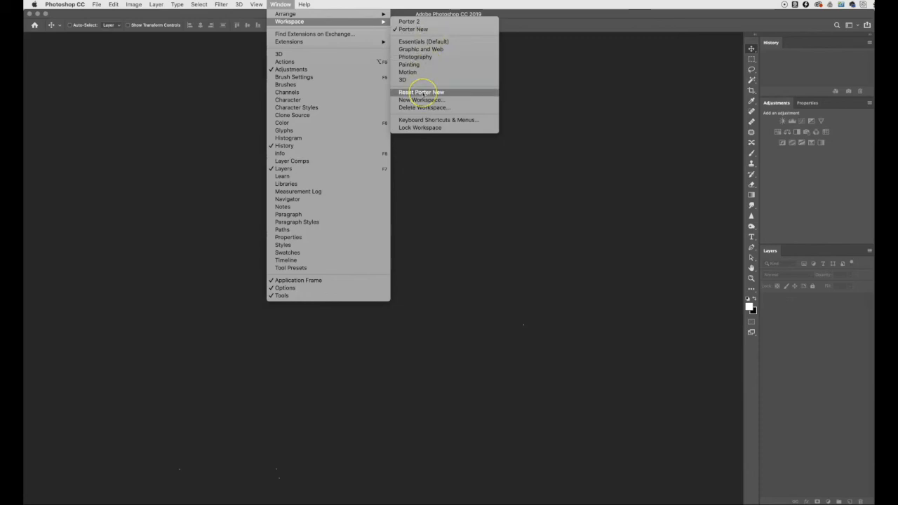
pyautogui.click(545, 148)
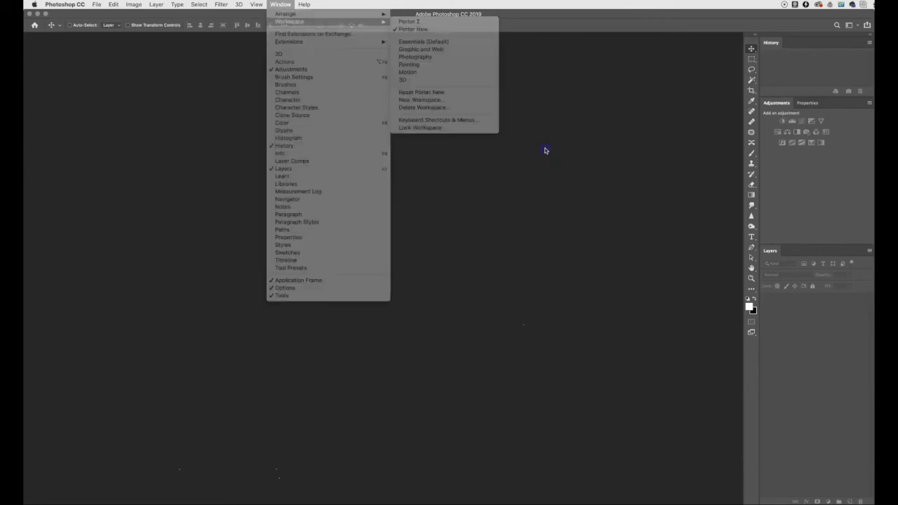
# Step: Disarrange the layout by detaching and closing the Layers panel and floating the History panel over the canvas area
pyautogui.moveTo(770, 252); pyautogui.dragTo(526, 219)
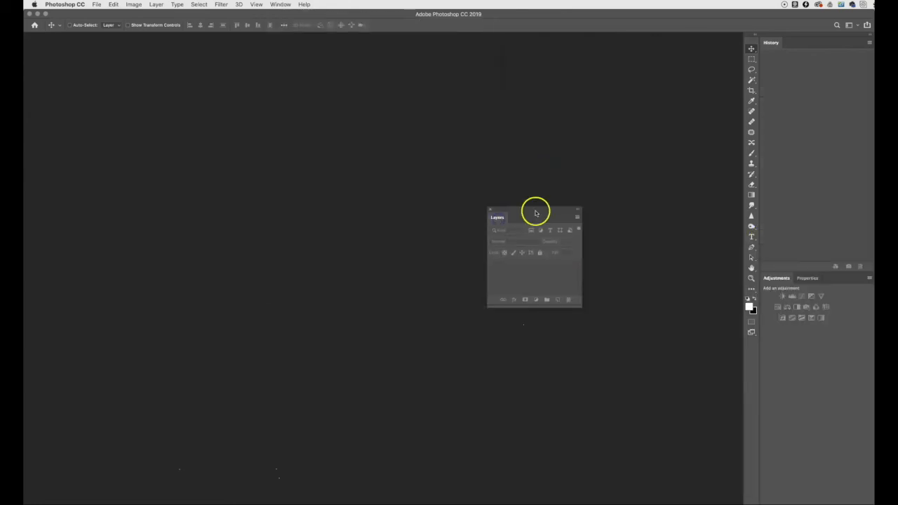
pyautogui.click(490, 209)
pyautogui.moveTo(771, 42); pyautogui.dragTo(34, 113)
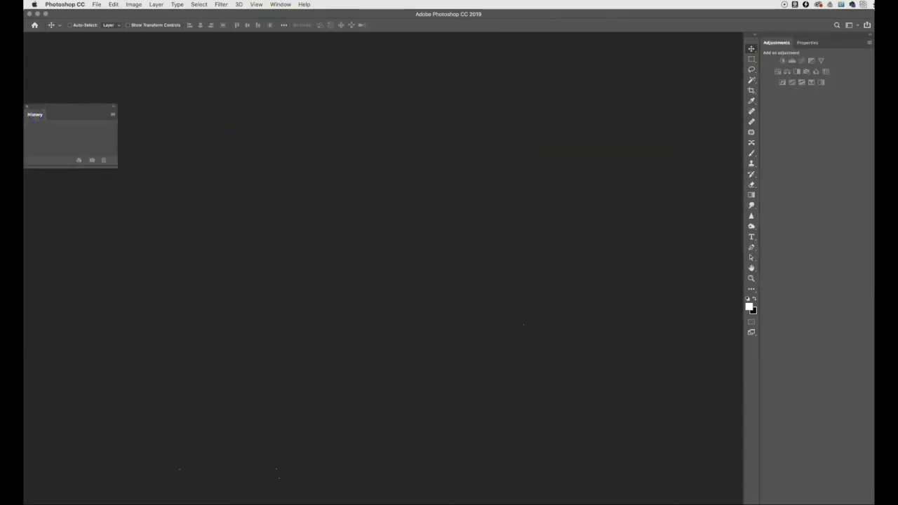
# Step: Reset the Porter New workspace to its saved layout and collapse the expanded Actions panel
pyautogui.click(280, 5)
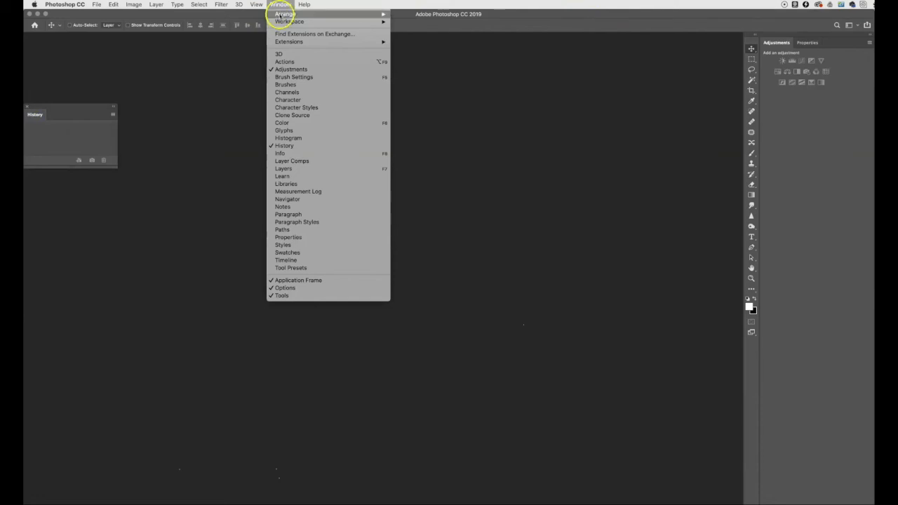
pyautogui.moveTo(284, 21)
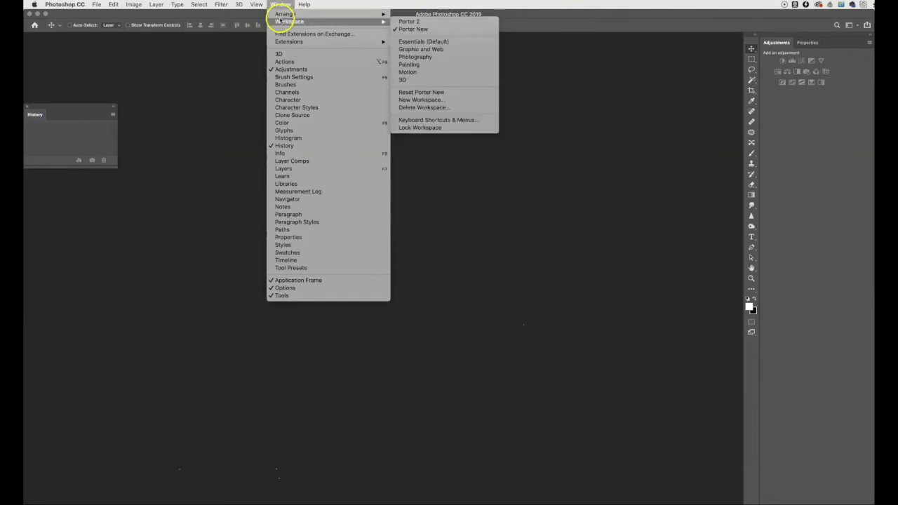
pyautogui.click(428, 93)
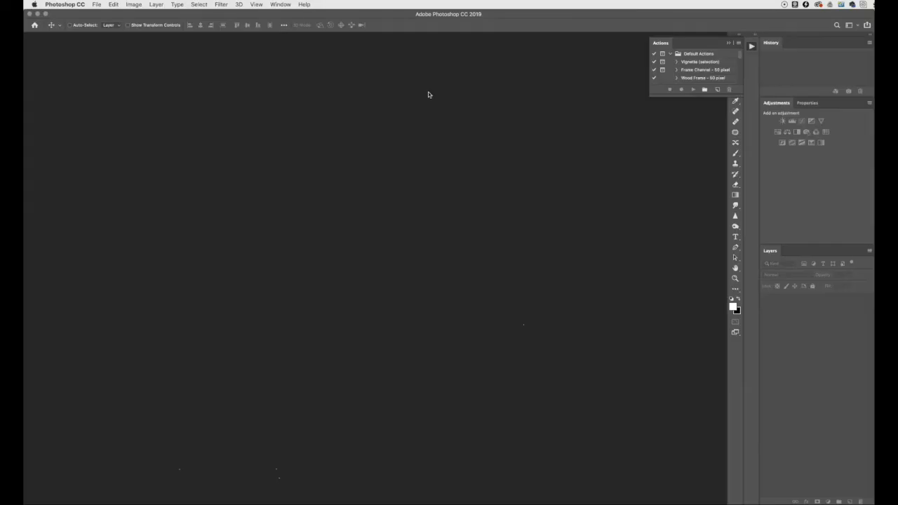
pyautogui.click(729, 43)
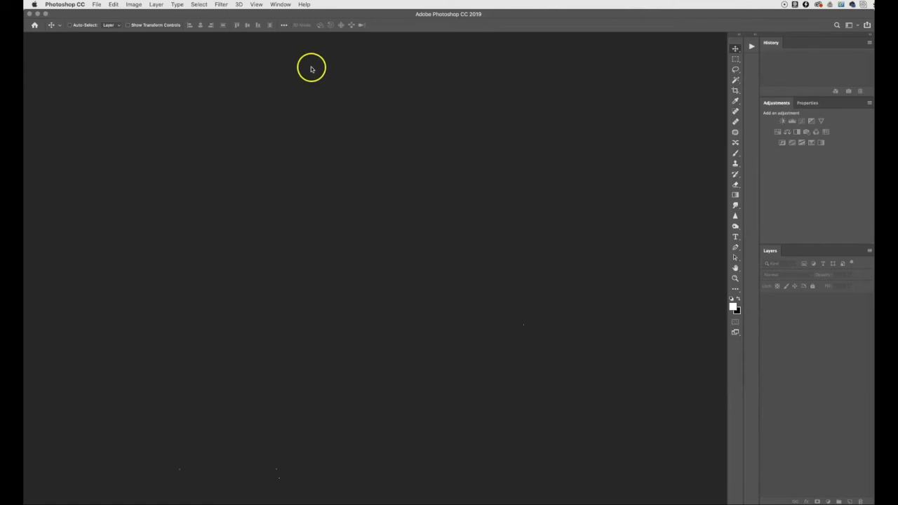
# Step: Switch to the Essentials (Default) workspace and return to the Porter New workspace
pyautogui.click(281, 4)
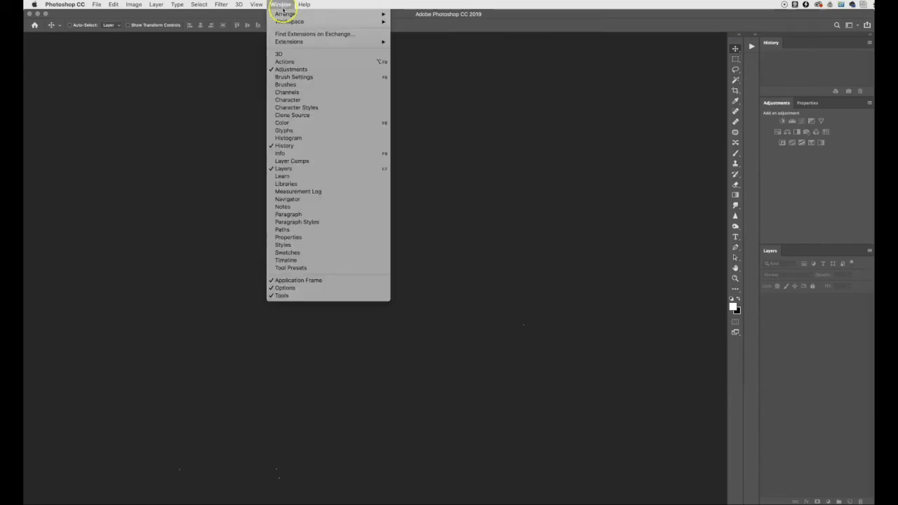
pyautogui.moveTo(288, 19)
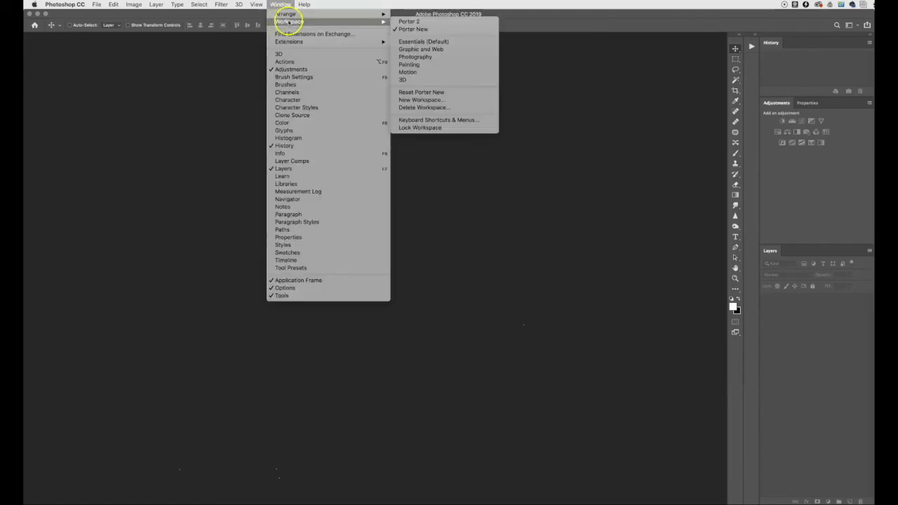
pyautogui.click(451, 44)
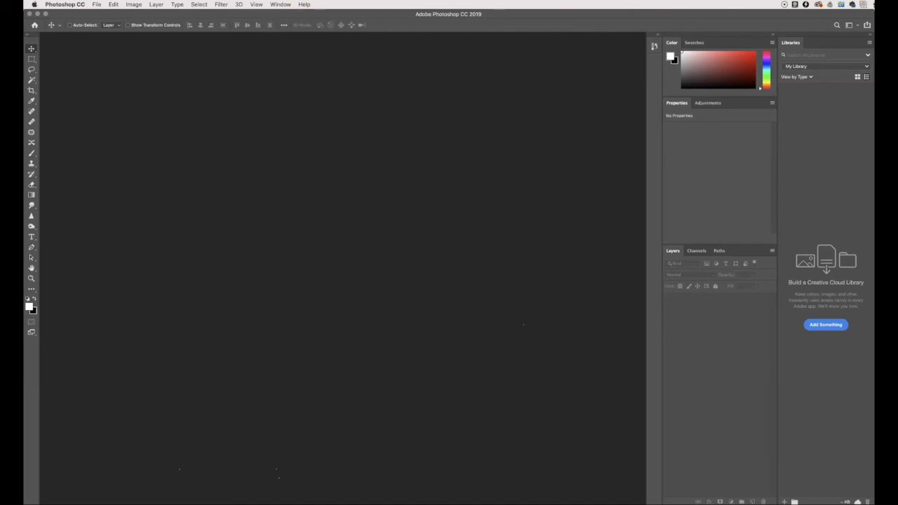
pyautogui.click(281, 5)
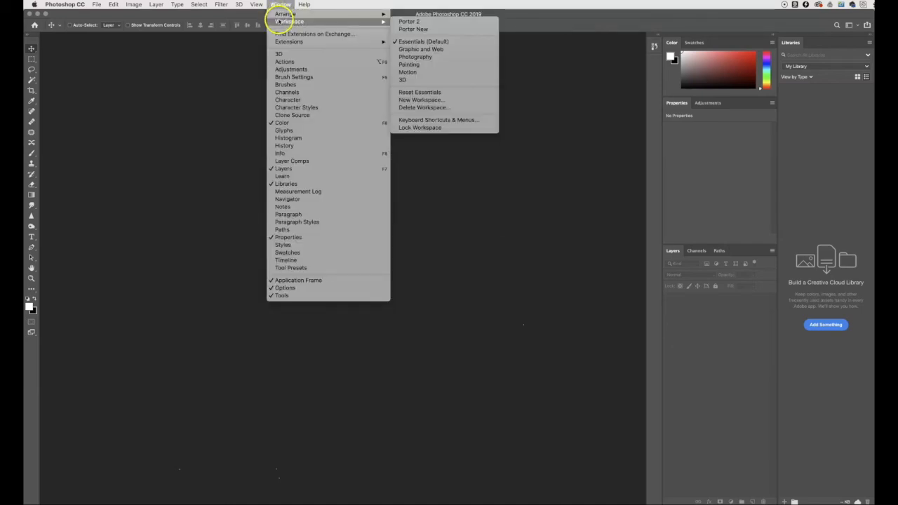
pyautogui.click(441, 28)
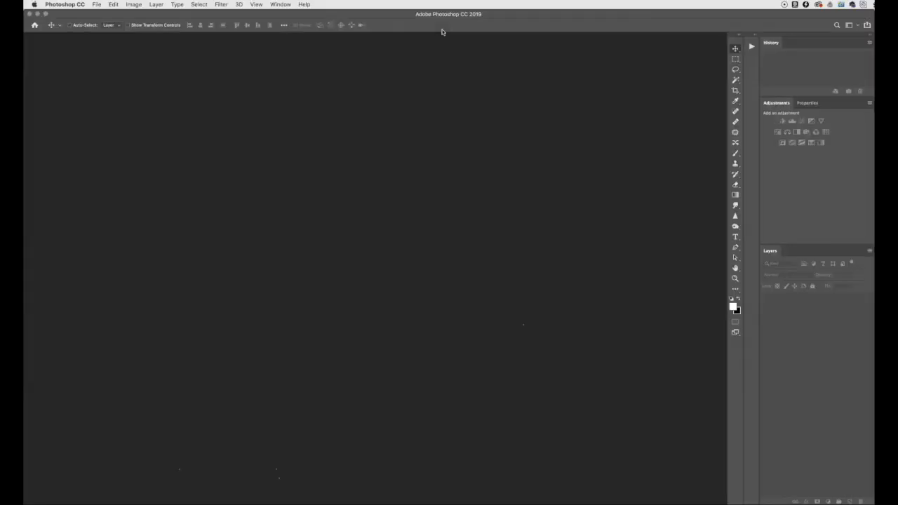